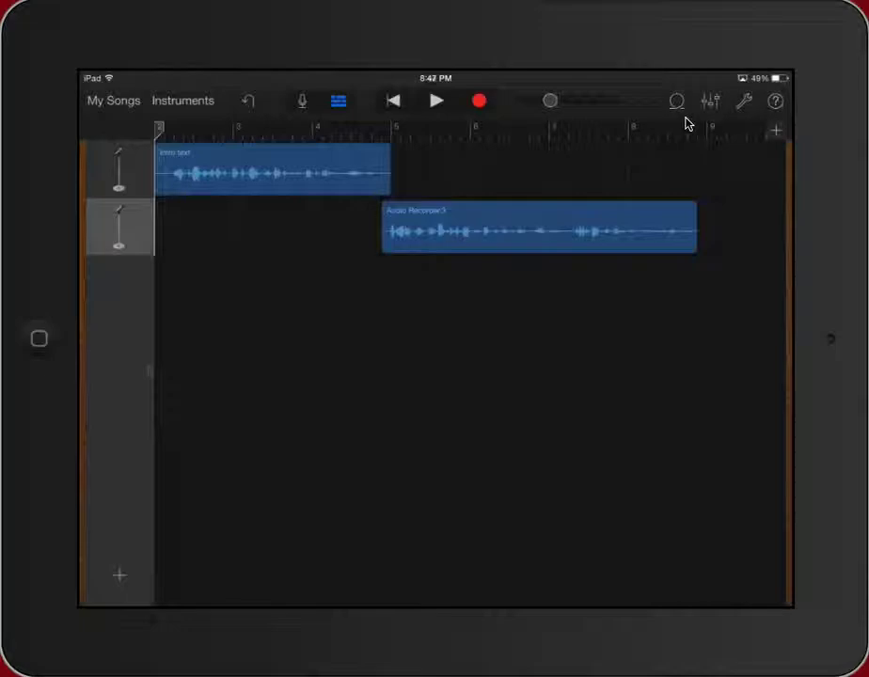
Step: Open the loop browser and look through the whole list of available Apple Loops
{"action": "left_click", "coordinate": [676, 102]}
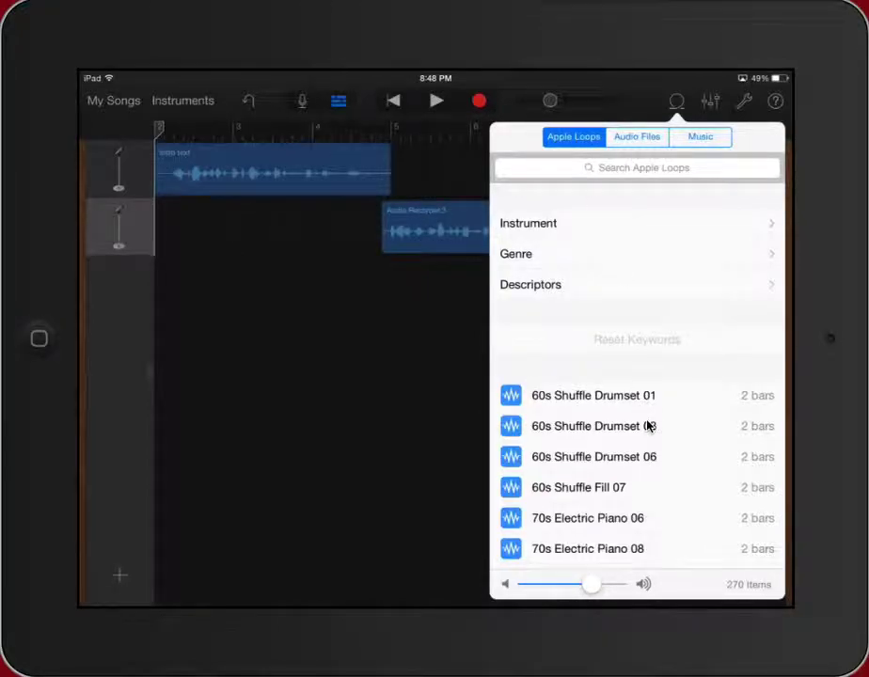
{"action": "scroll", "coordinate": [648, 426], "scroll_direction": "down", "scroll_amount": 15}
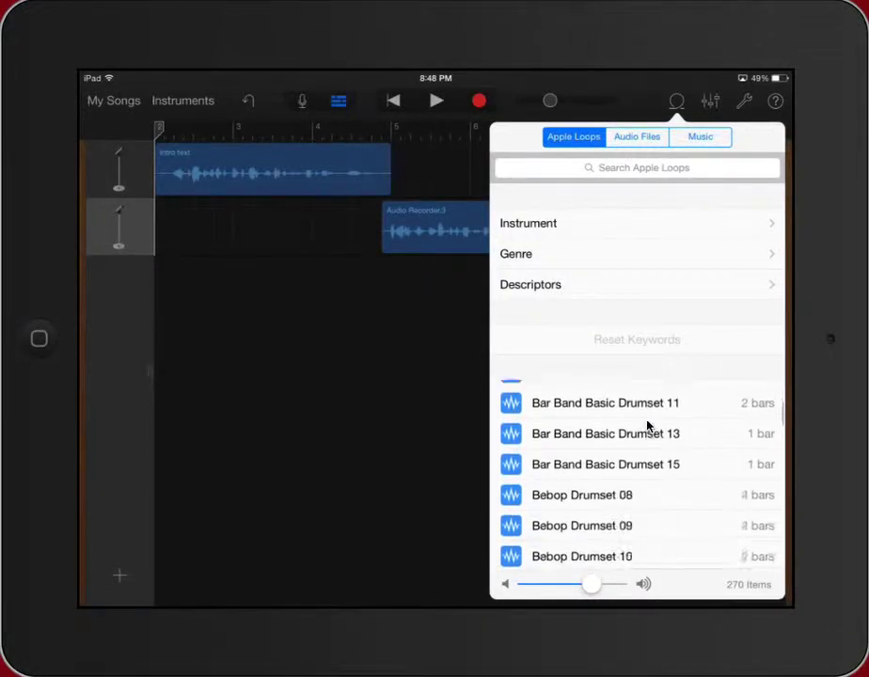
{"action": "scroll", "coordinate": [647, 426], "scroll_direction": "down", "scroll_amount": 15}
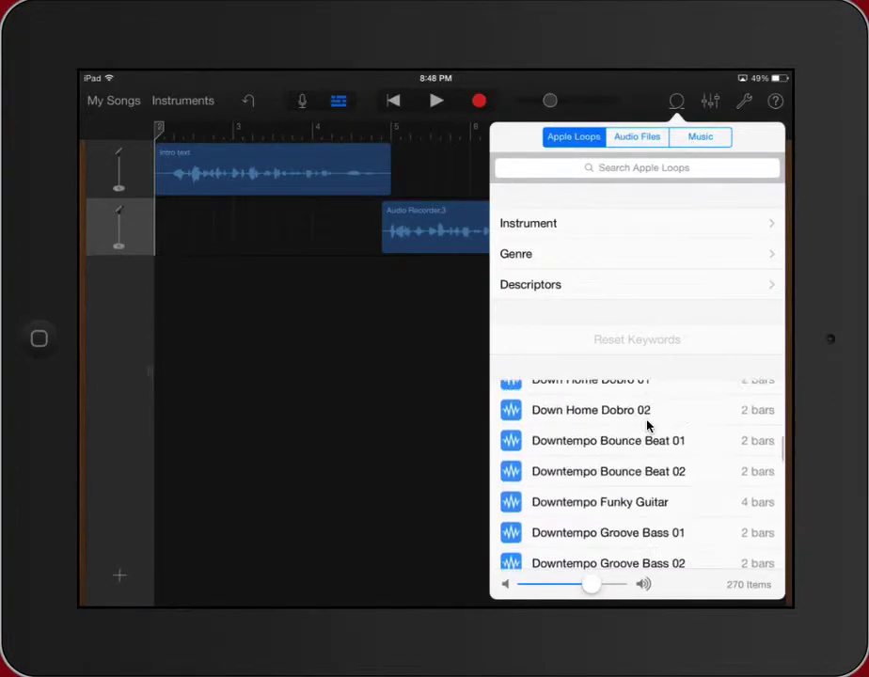
{"action": "scroll", "coordinate": [647, 426], "scroll_direction": "down", "scroll_amount": 15}
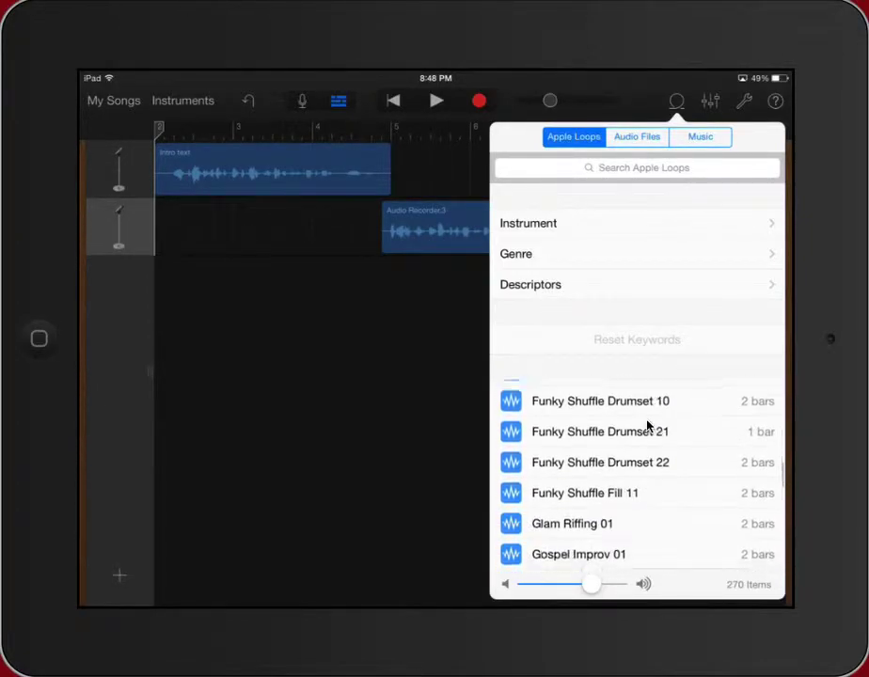
{"action": "scroll", "coordinate": [647, 426], "scroll_direction": "down", "scroll_amount": 15}
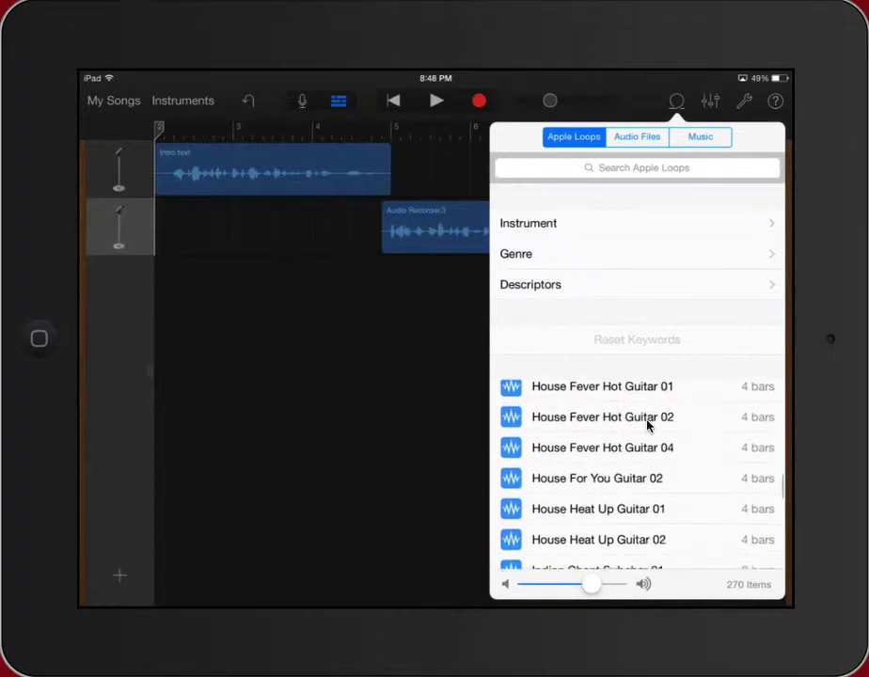
{"action": "scroll", "coordinate": [647, 426], "scroll_direction": "down", "scroll_amount": 15}
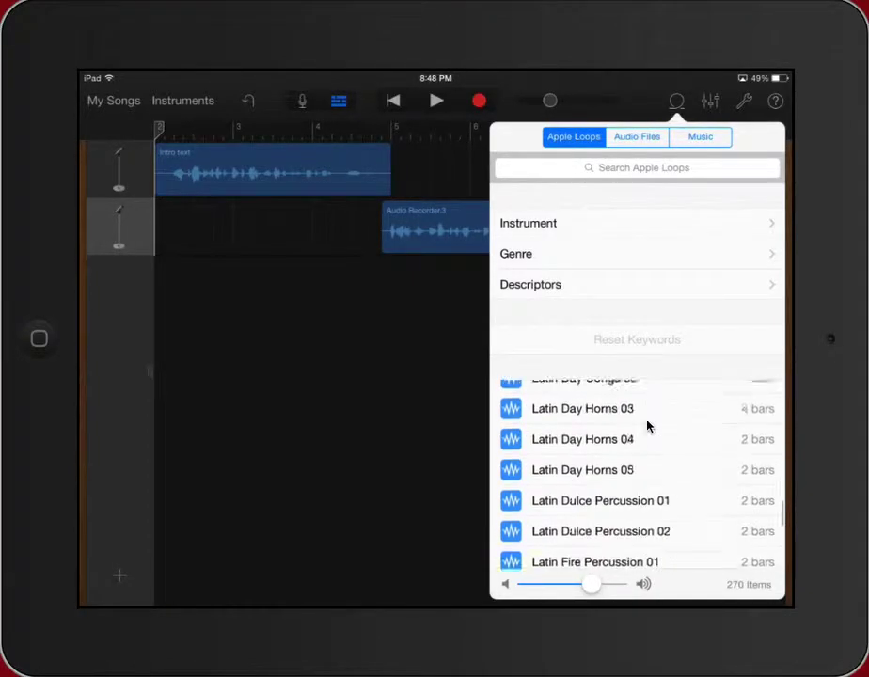
{"action": "scroll", "coordinate": [647, 426], "scroll_direction": "down", "scroll_amount": 10}
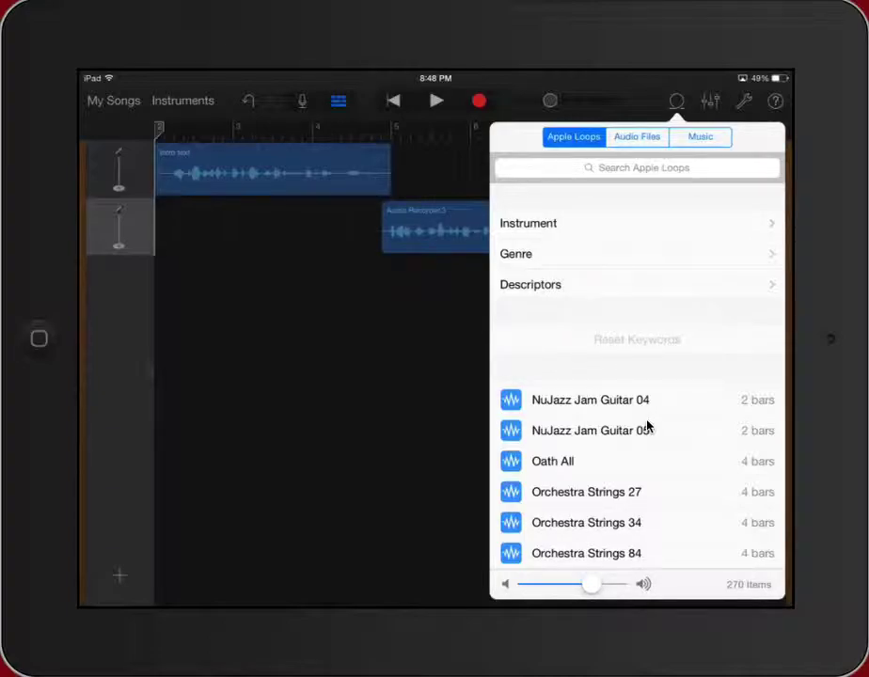
{"action": "scroll", "coordinate": [647, 426], "scroll_direction": "down", "scroll_amount": 10}
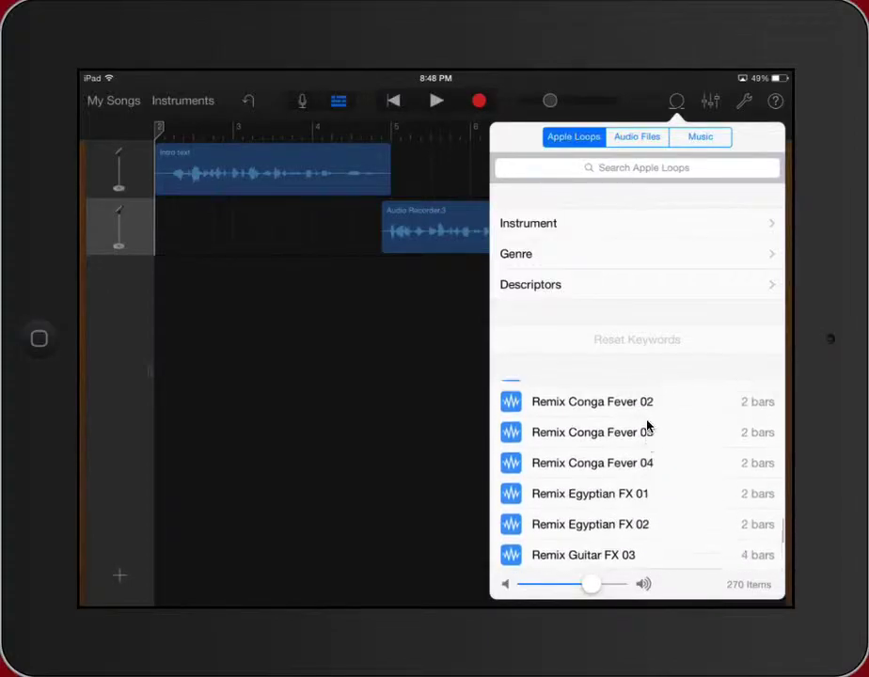
{"action": "scroll", "coordinate": [647, 426], "scroll_direction": "up", "scroll_amount": 15}
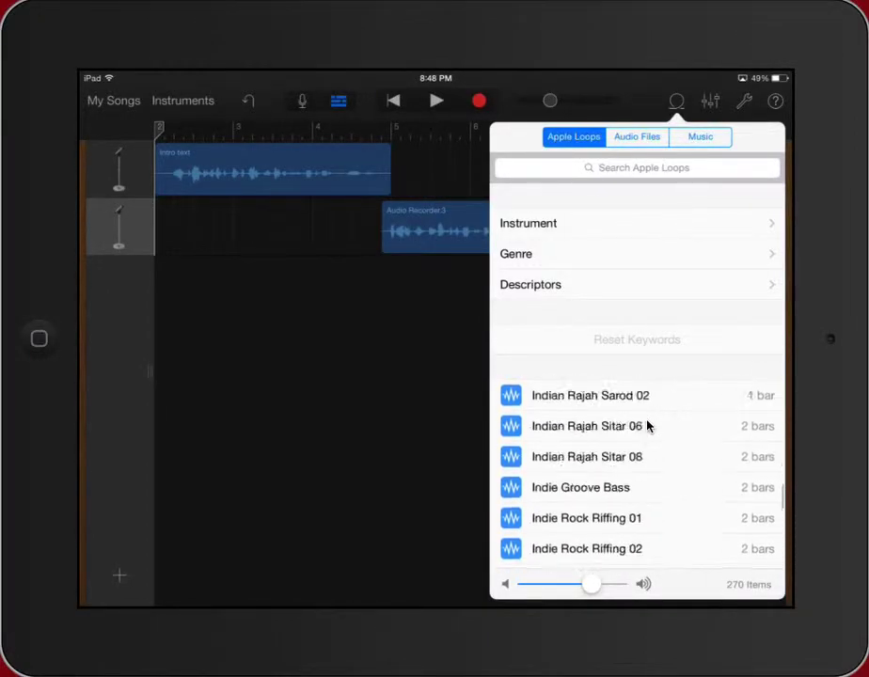
{"action": "scroll", "coordinate": [647, 426], "scroll_direction": "up", "scroll_amount": 10}
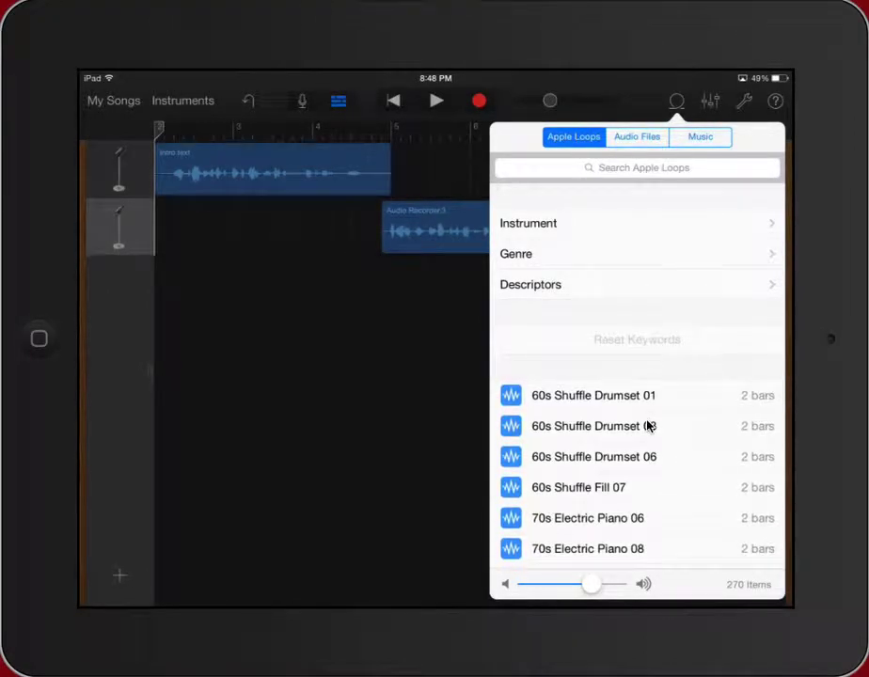
Step: Look at the Music and Audio Files sources in the loop browser, and return to Apple Loops
{"action": "left_click", "coordinate": [637, 139]}
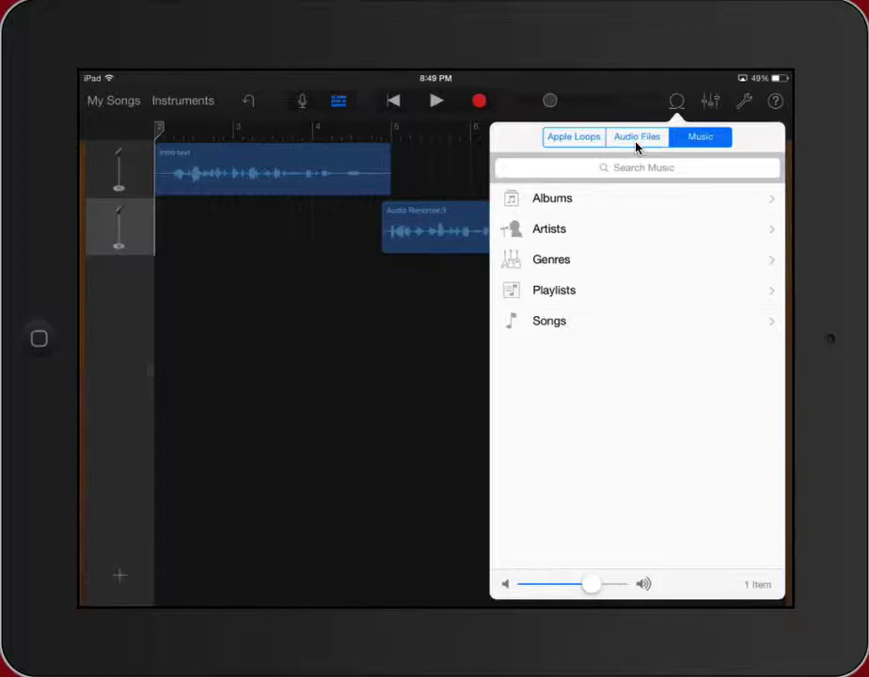
{"action": "left_click", "coordinate": [637, 138]}
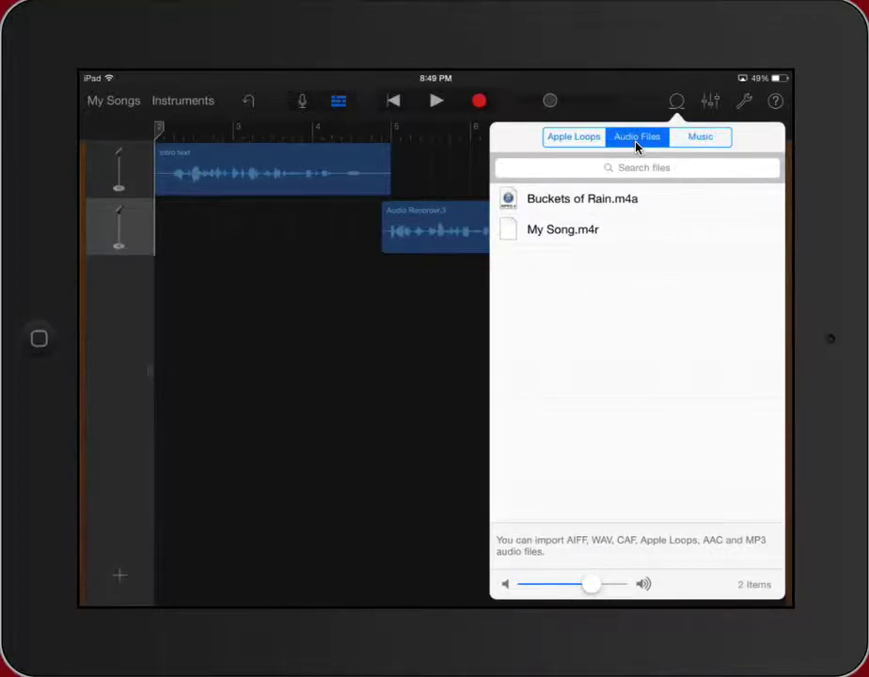
{"action": "left_click", "coordinate": [574, 137]}
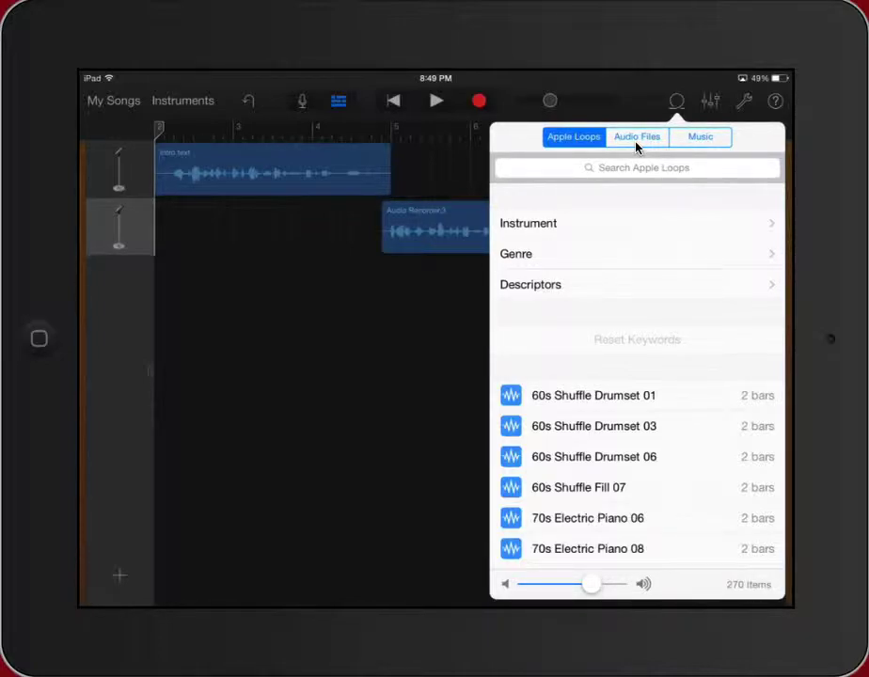
Step: Filter the Apple Loops by the All Drums instrument and look over the matching loops
{"action": "left_click", "coordinate": [525, 225]}
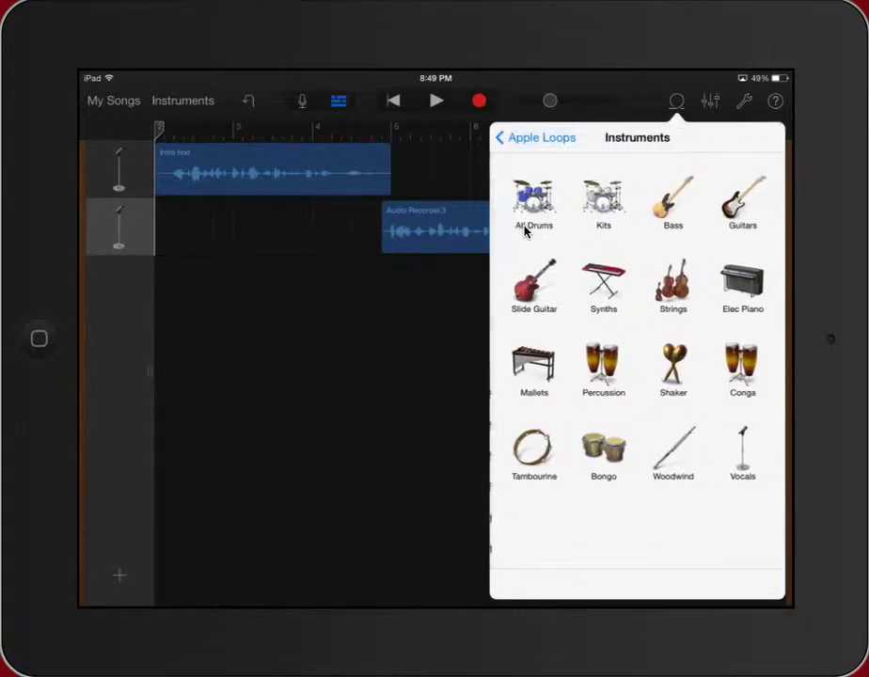
{"action": "left_click", "coordinate": [525, 230]}
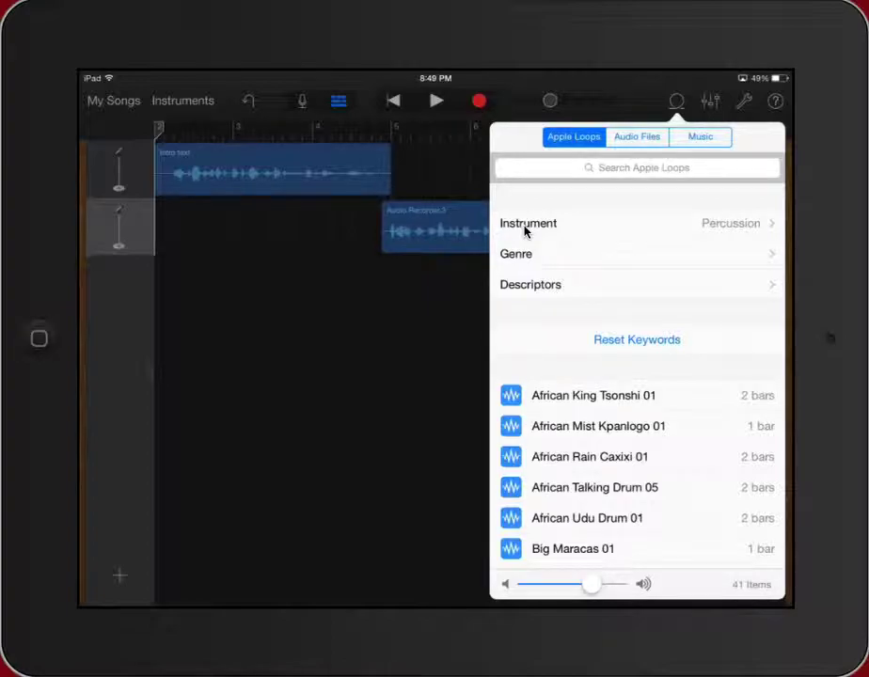
{"action": "left_click", "coordinate": [525, 226]}
{"action": "left_click", "coordinate": [525, 228]}
{"action": "left_click", "coordinate": [525, 231]}
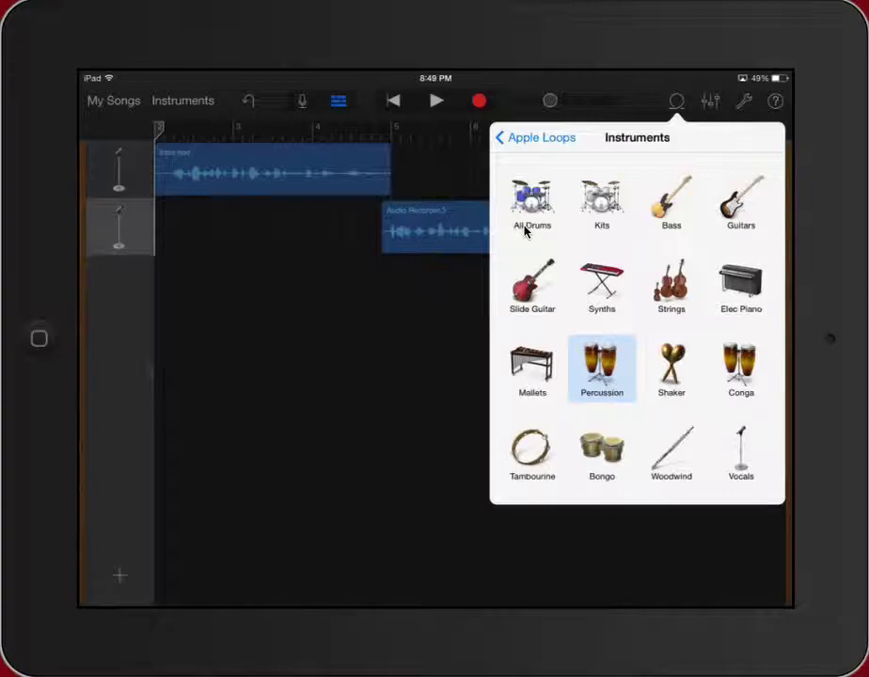
{"action": "left_click", "coordinate": [525, 231]}
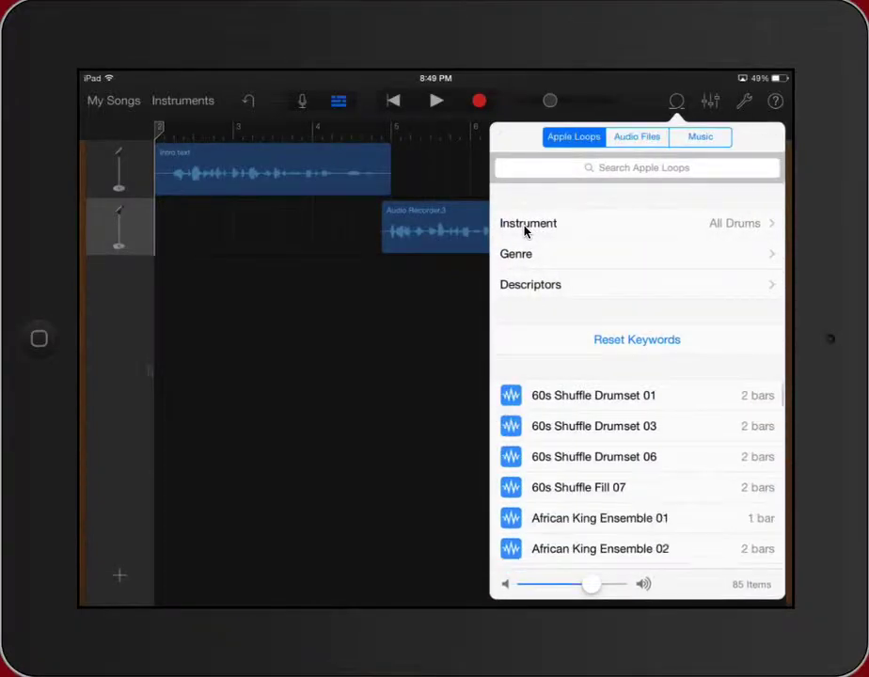
{"action": "scroll", "coordinate": [637, 471], "scroll_direction": "down", "scroll_amount": 2}
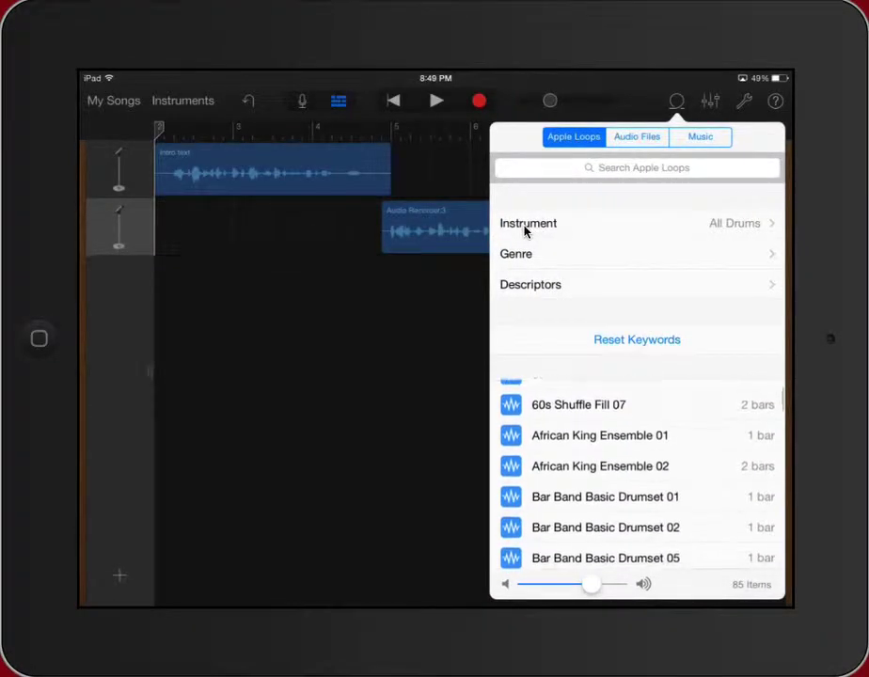
{"action": "scroll", "coordinate": [637, 471], "scroll_direction": "up", "scroll_amount": 2}
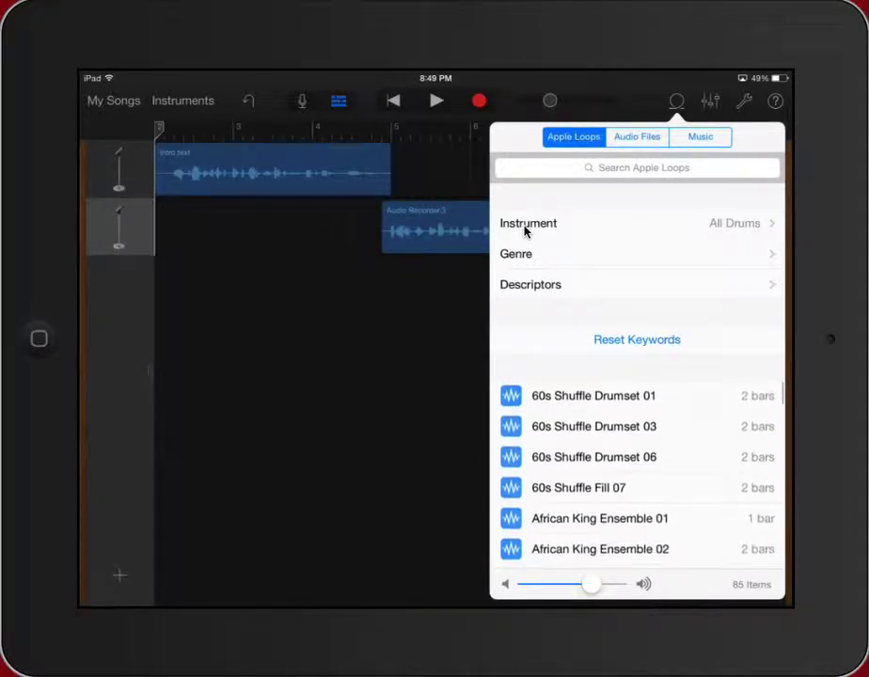
{"action": "scroll", "coordinate": [636, 470], "scroll_direction": "up", "scroll_amount": 1}
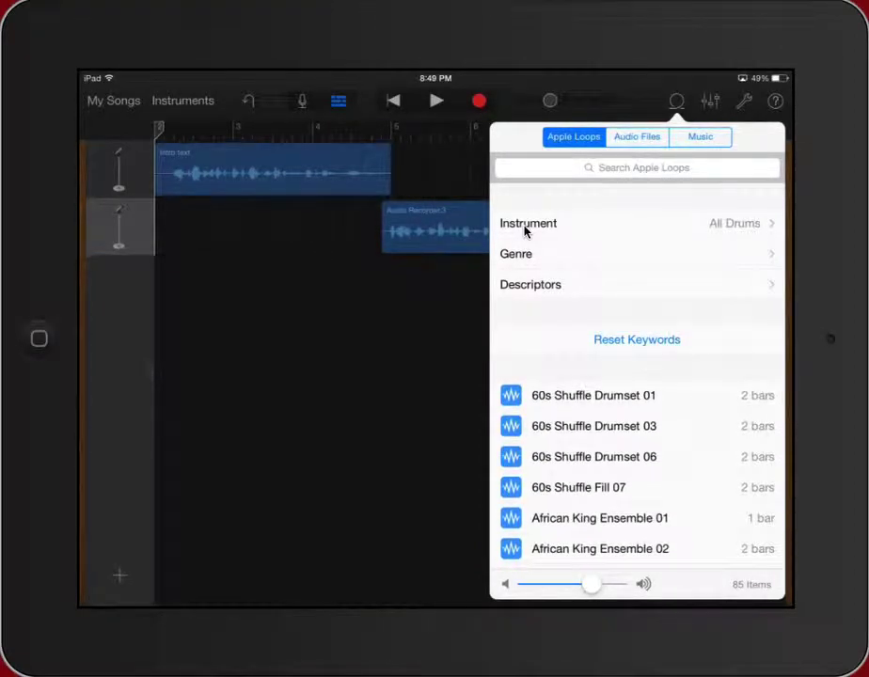
Step: Preview the 60s Shuffle Drumset 01 loop and add it as a new track starting at bar 2
{"action": "left_click", "coordinate": [528, 402]}
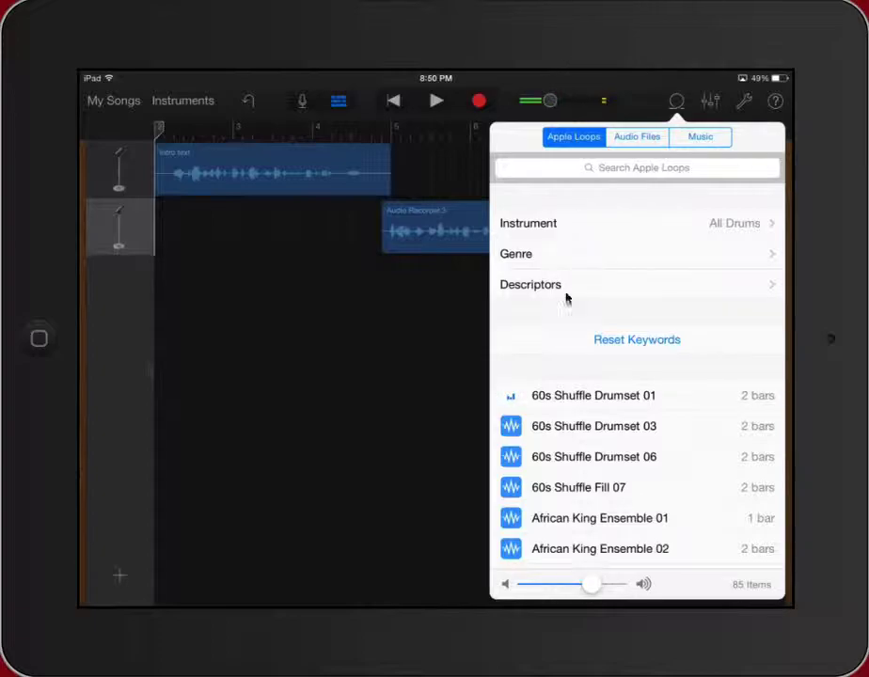
{"action": "left_click", "coordinate": [526, 397]}
{"action": "left_click_drag", "start_coordinate": [526, 398], "coordinate": [527, 398]}
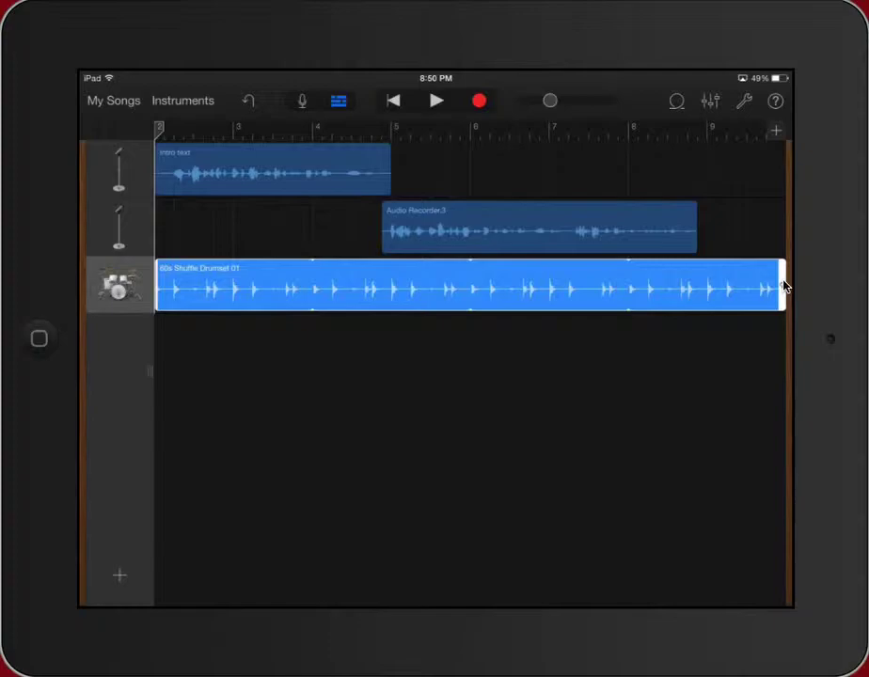
Step: Move the 60s Shuffle Drumset 01 region to start at bar 1 and set its looped end at about bar 9
{"action": "left_click", "coordinate": [784, 285]}
{"action": "left_click", "coordinate": [784, 287]}
{"action": "left_click", "coordinate": [783, 287]}
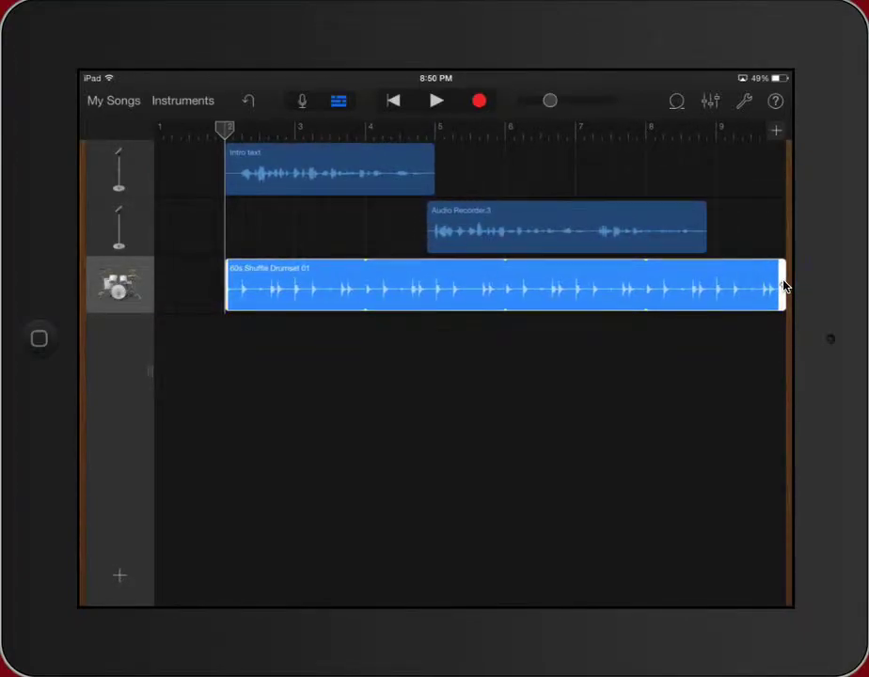
{"action": "left_click", "coordinate": [783, 286]}
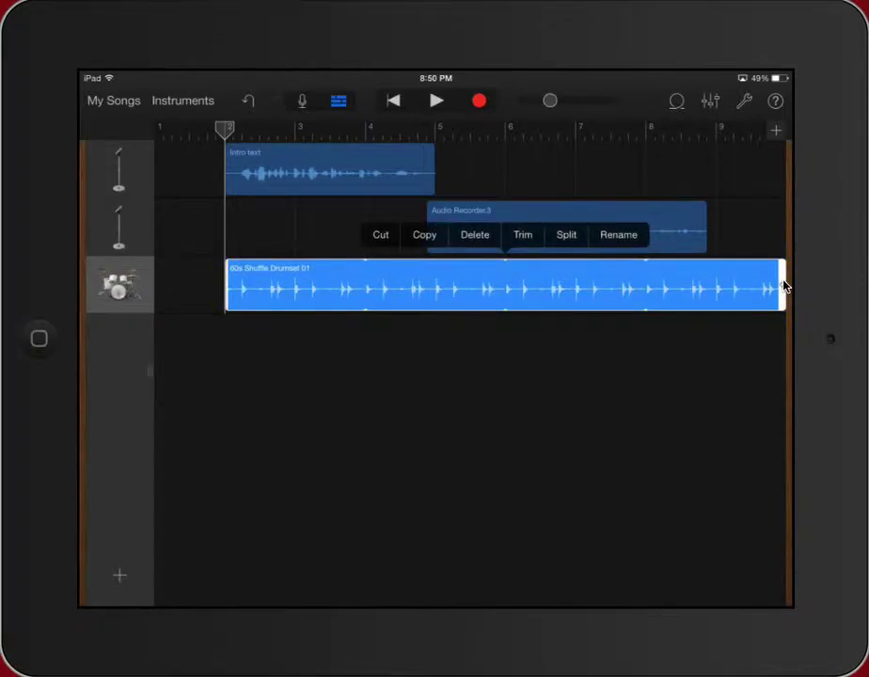
{"action": "left_click_drag", "start_coordinate": [505, 286], "coordinate": [434, 286]}
{"action": "left_click_drag", "start_coordinate": [712, 286], "coordinate": [529, 285]}
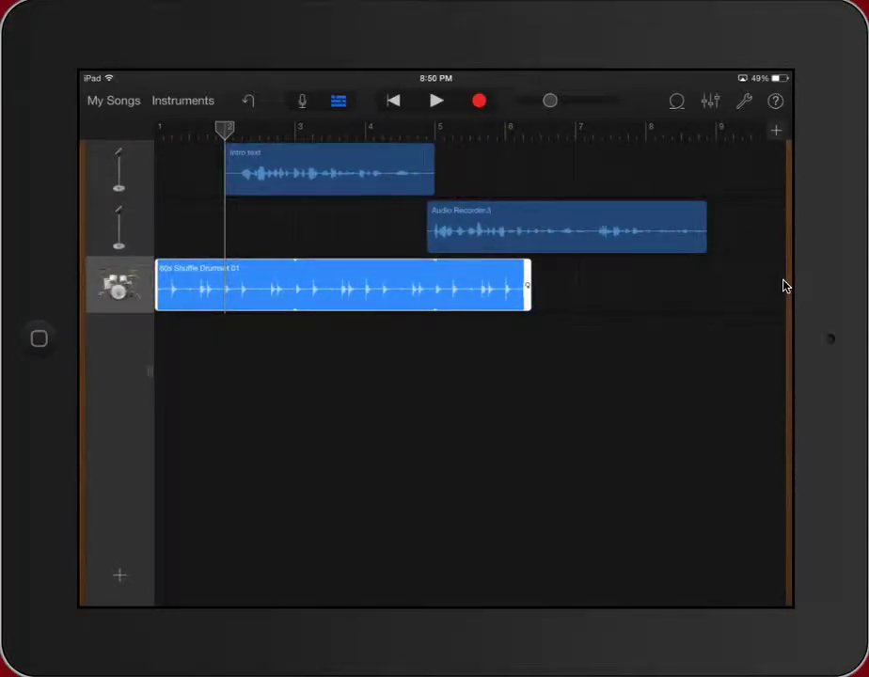
{"action": "left_click_drag", "start_coordinate": [529, 285], "coordinate": [721, 285]}
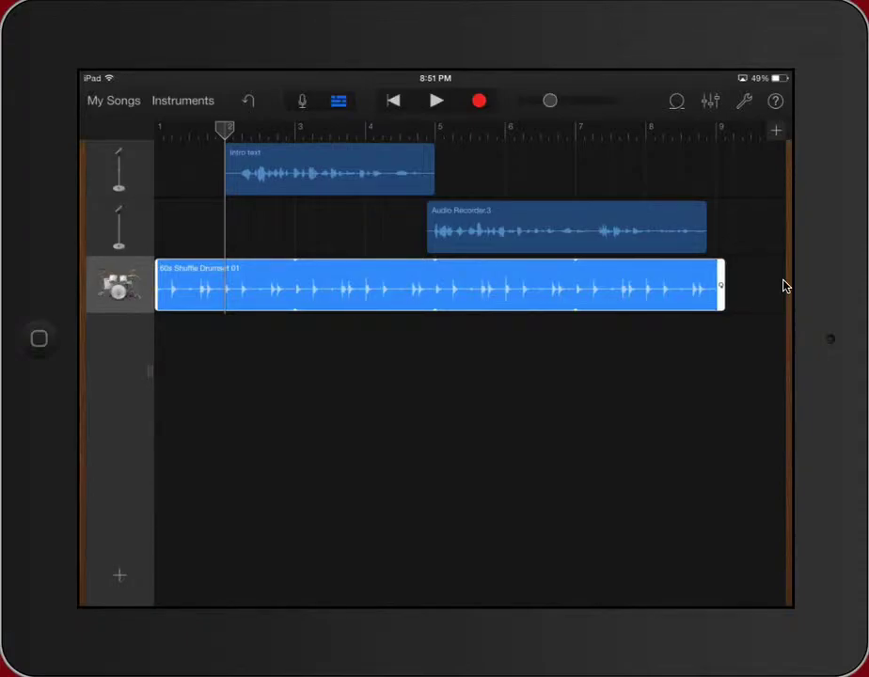
Step: Reveal the track controls, raising the second Audio Recorder track's volume slightly and lowering the Kits track's volume
{"action": "left_click", "coordinate": [147, 373]}
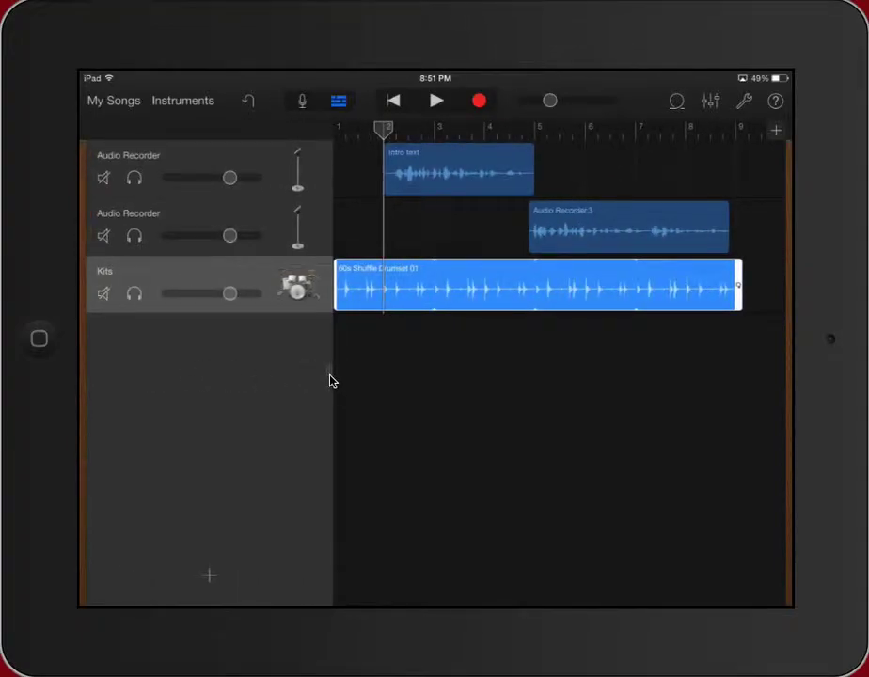
{"action": "scroll", "coordinate": [330, 376], "scroll_direction": "right", "scroll_amount": 3}
{"action": "scroll", "coordinate": [331, 376], "scroll_direction": "right", "scroll_amount": 3}
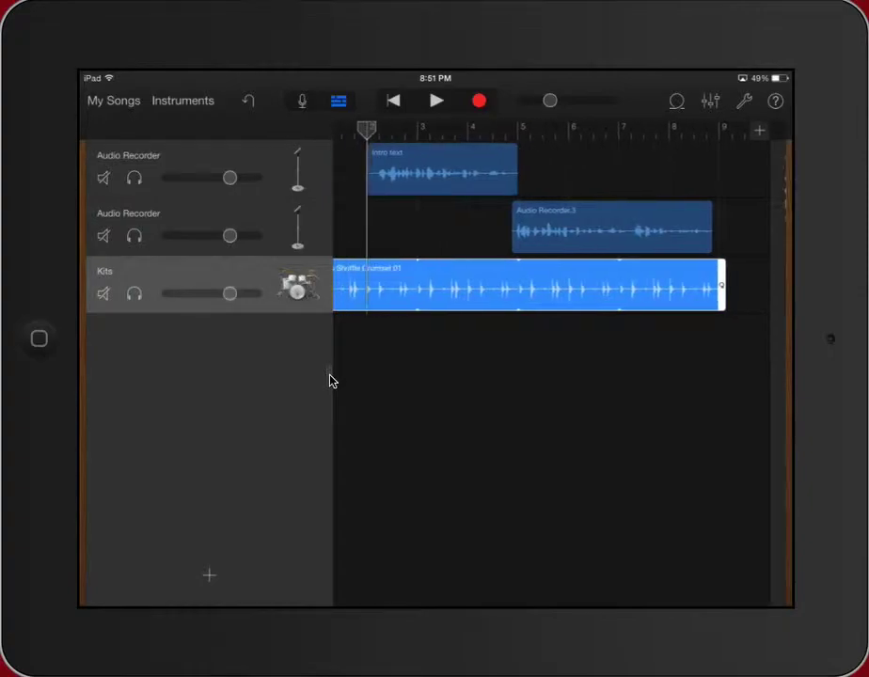
{"action": "scroll", "coordinate": [331, 376], "scroll_direction": "right", "scroll_amount": 3}
{"action": "scroll", "coordinate": [330, 376], "scroll_direction": "right", "scroll_amount": 3}
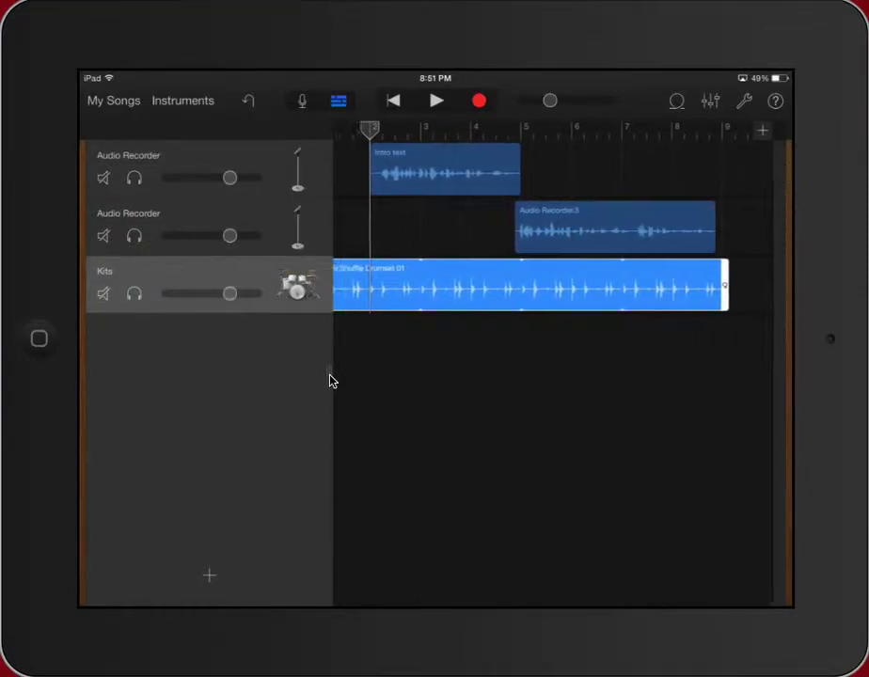
{"action": "left_click", "coordinate": [330, 376]}
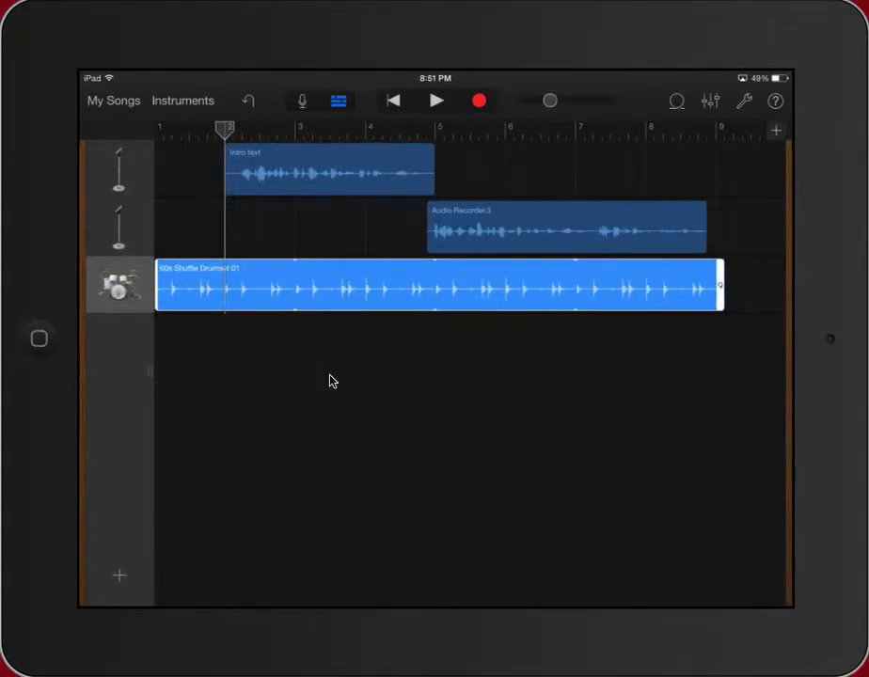
{"action": "scroll", "coordinate": [330, 377], "scroll_direction": "left", "scroll_amount": 3}
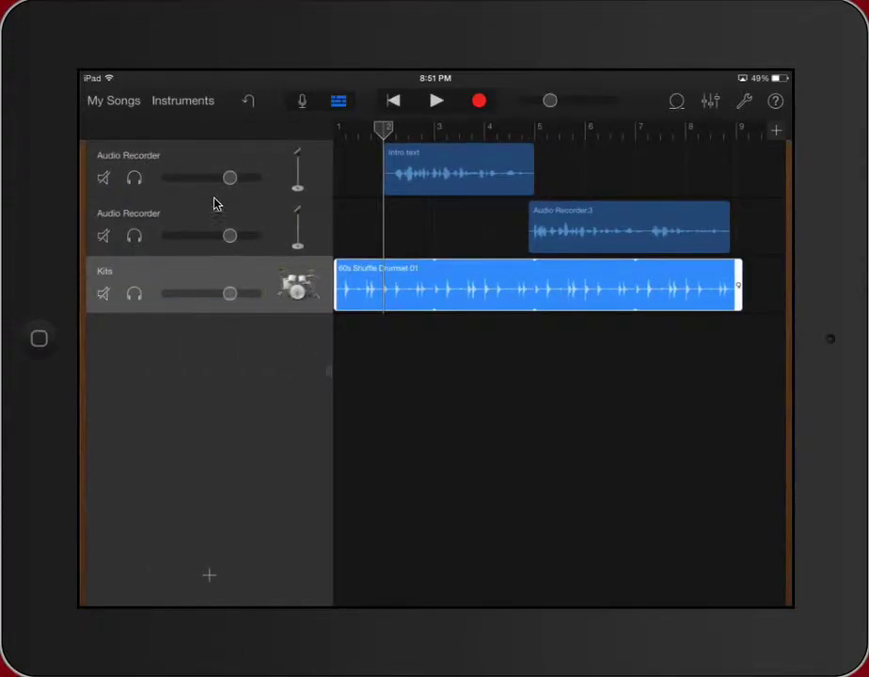
{"action": "left_click_drag", "start_coordinate": [227, 242], "coordinate": [235, 243]}
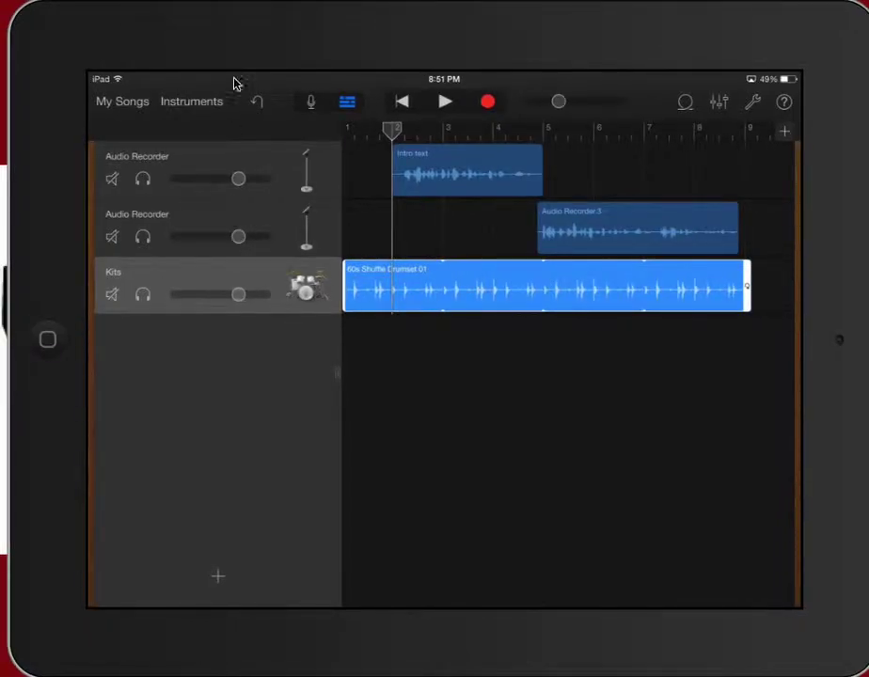
{"action": "left_click_drag", "start_coordinate": [238, 46], "coordinate": [232, 46]}
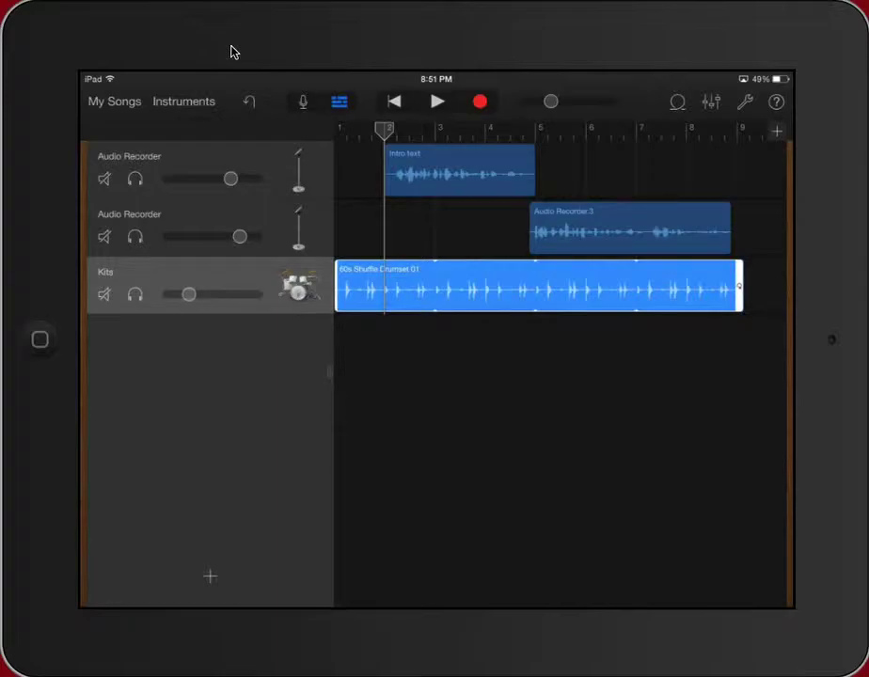
Step: Mute the second Audio Recorder track and the Kits track, and play the song from bar 2
{"action": "left_click", "coordinate": [110, 229]}
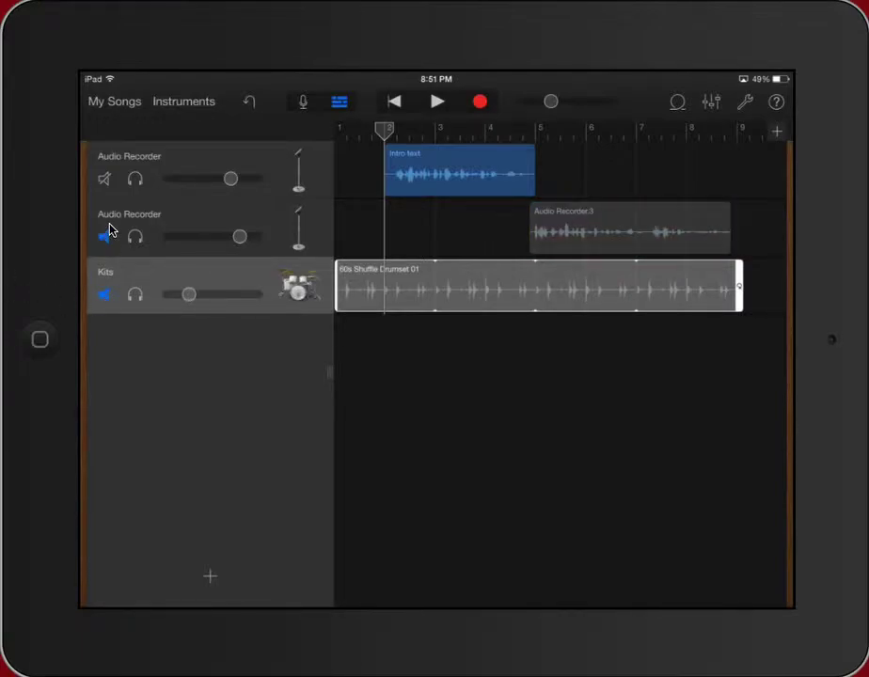
{"action": "key", "text": "space"}
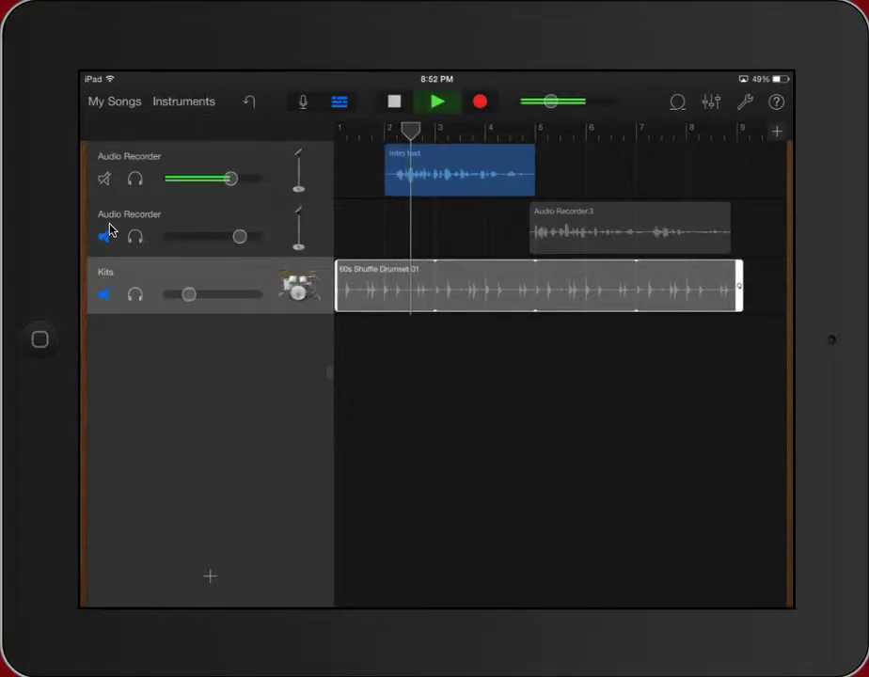
Step: Unmute the second Audio Recorder track and the Kits track, play briefly from bar 3, and raise the Kits track's volume slightly
{"action": "key", "text": "space"}
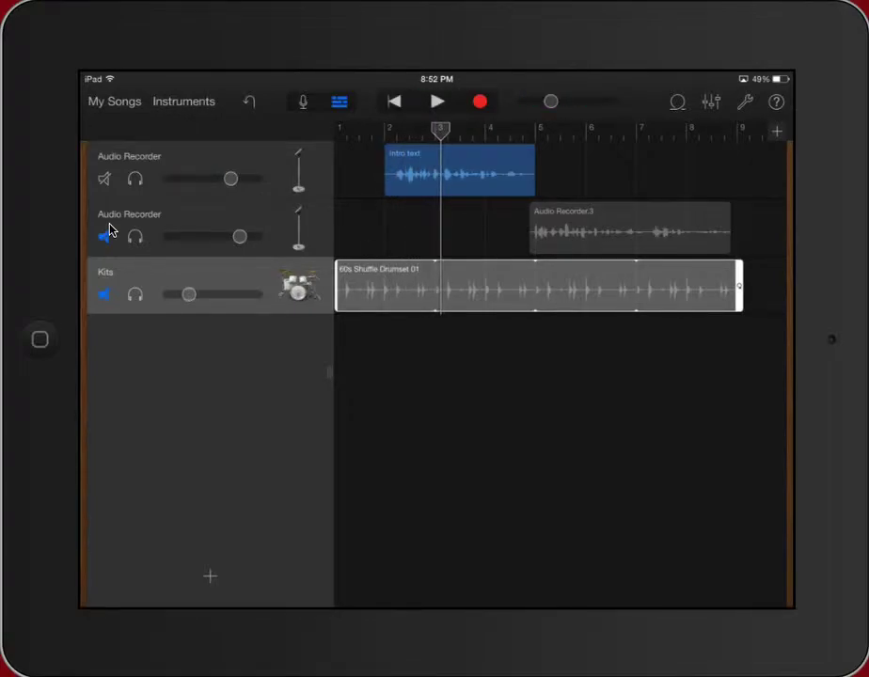
{"action": "left_click", "coordinate": [110, 229]}
{"action": "key", "text": "space"}
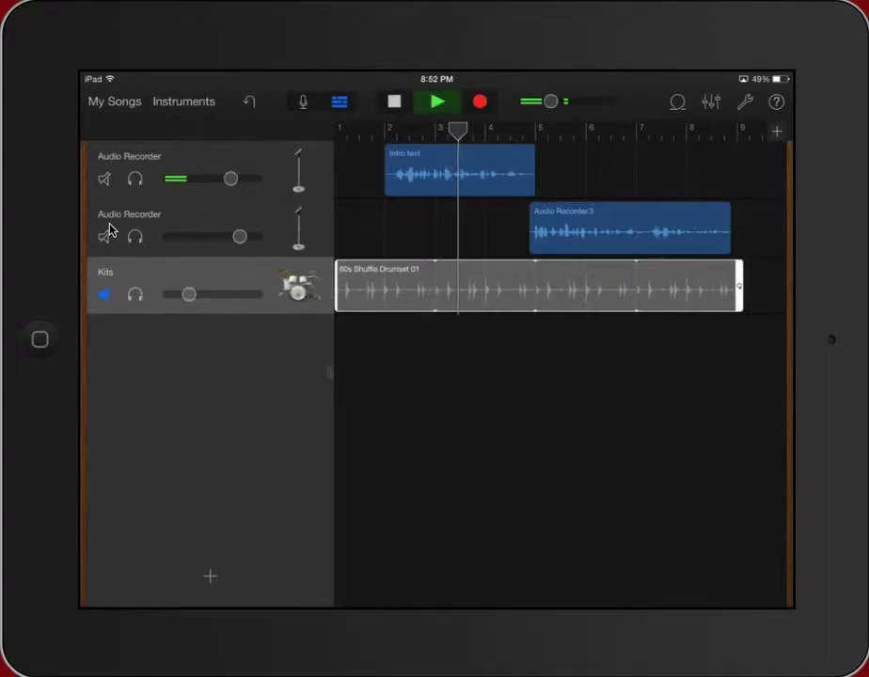
{"action": "key", "text": "m"}
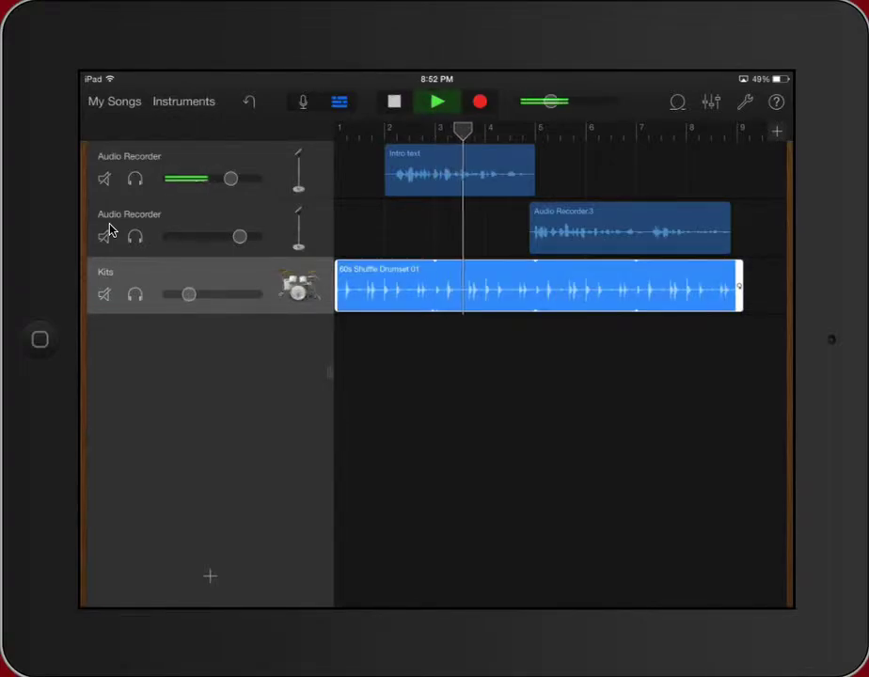
{"action": "key", "text": "space"}
{"action": "mouse_move", "coordinate": [189, 295]}
{"action": "left_mouse_down"}
{"action": "mouse_move", "coordinate": [234, 294]}
{"action": "mouse_move", "coordinate": [203, 295]}
{"action": "left_mouse_up"}
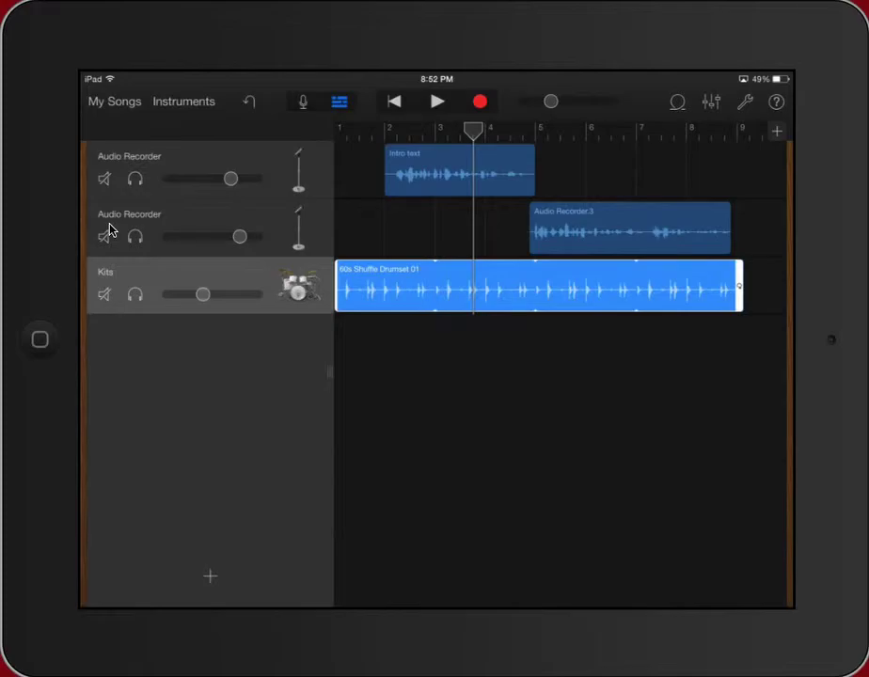
Step: Mute all three existing tracks and add a new Audio Recorder track with a recording starting just after bar 8
{"action": "left_click", "coordinate": [104, 179]}
{"action": "left_click", "coordinate": [104, 236]}
{"action": "left_click", "coordinate": [104, 294]}
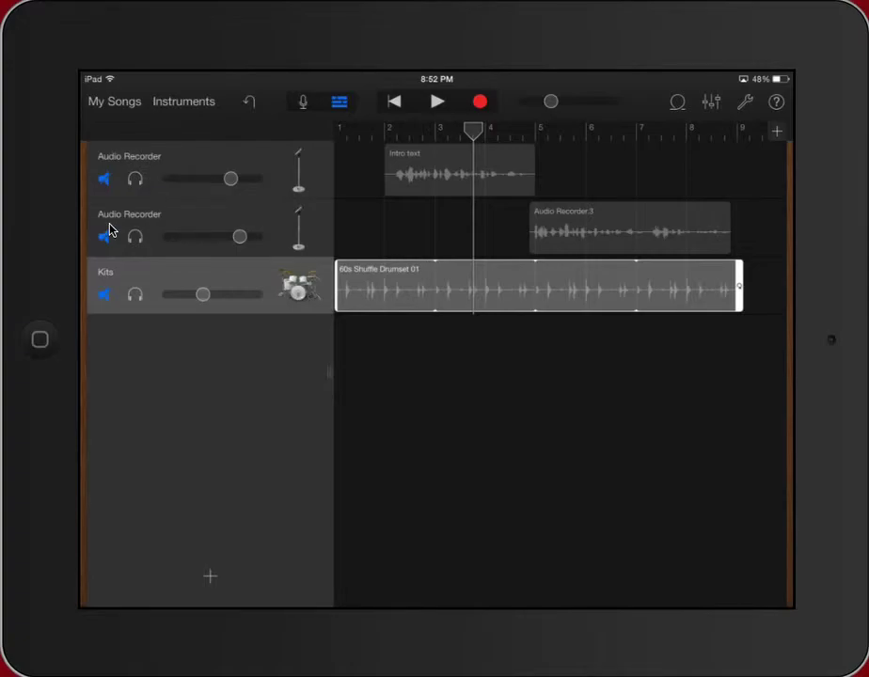
{"action": "left_click", "coordinate": [210, 575]}
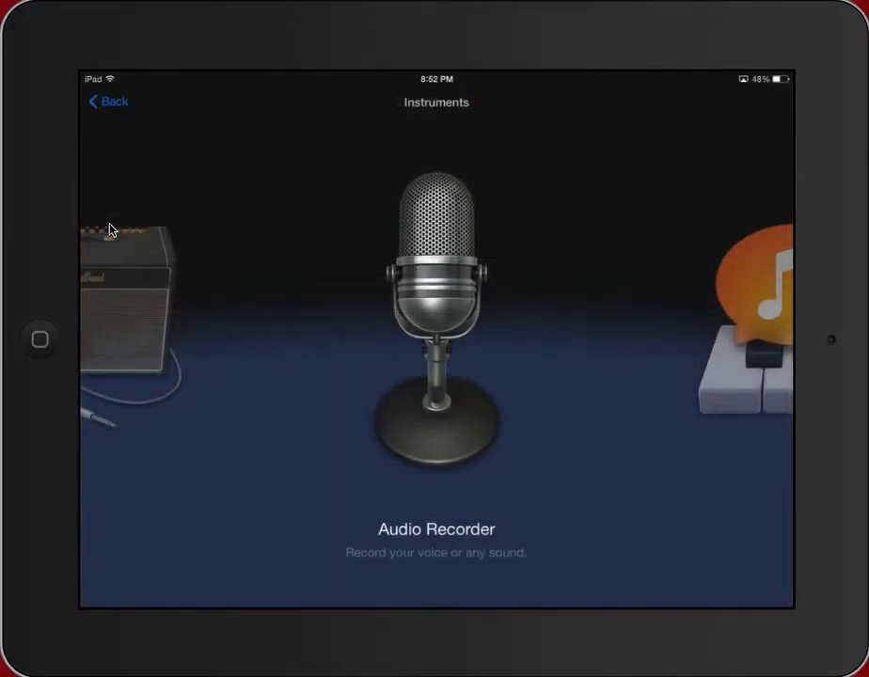
{"action": "left_click", "coordinate": [437, 310]}
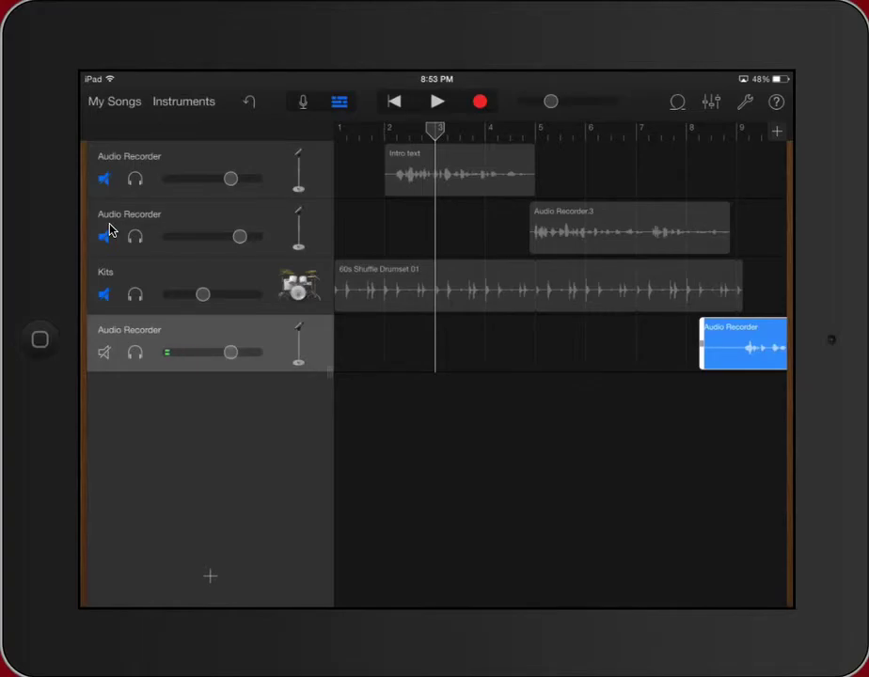
Step: Unmute the second Audio Recorder track and the Kits track
{"action": "left_click", "coordinate": [109, 227]}
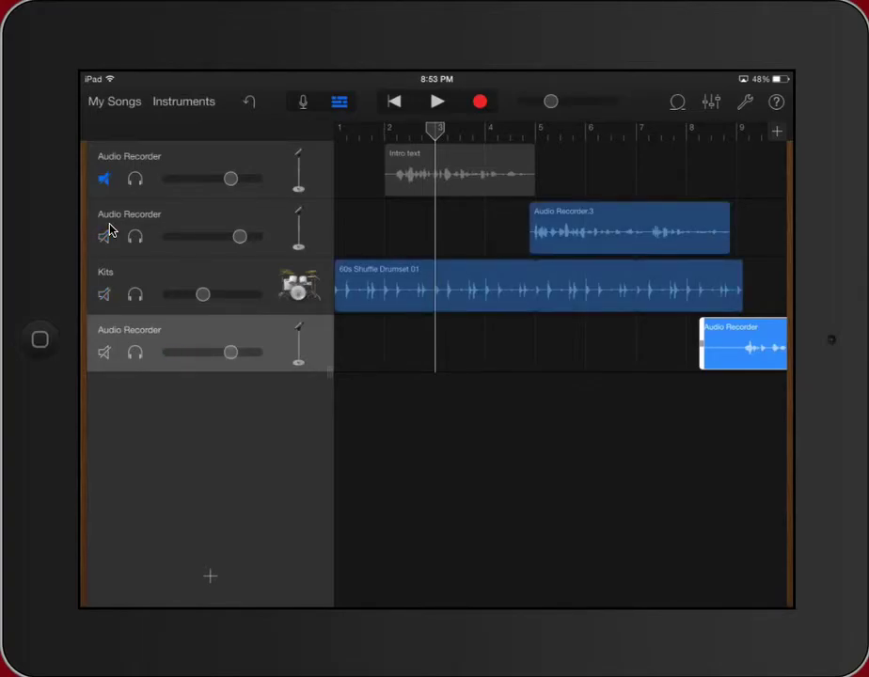